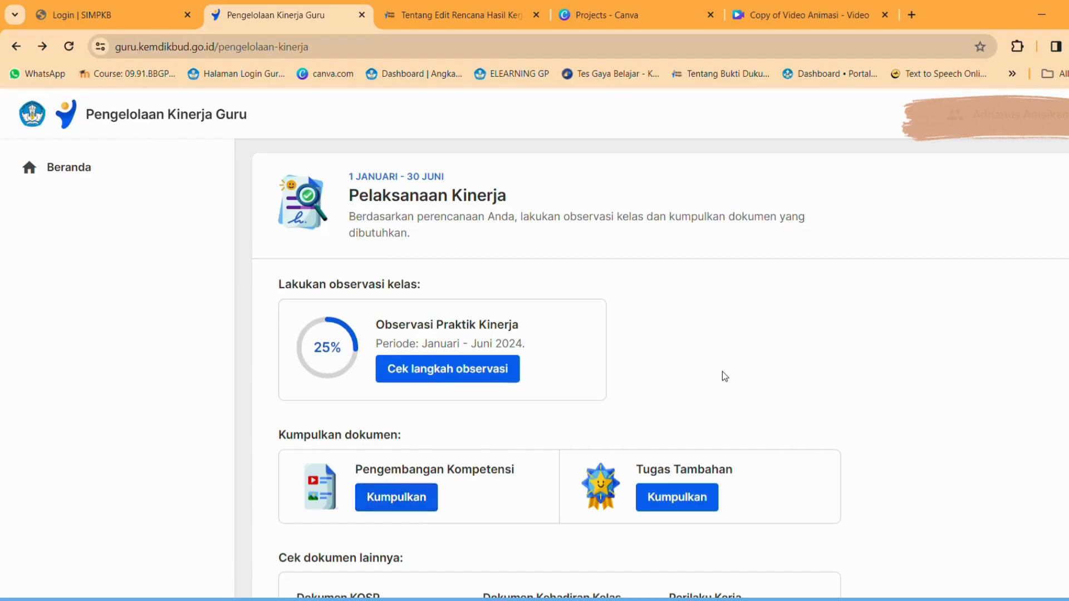
Open the Pengembangan Kompetensi document collection from Pelaksanaan Kinerja and review its list of planned work results
scroll(945, 415, "down", 1)
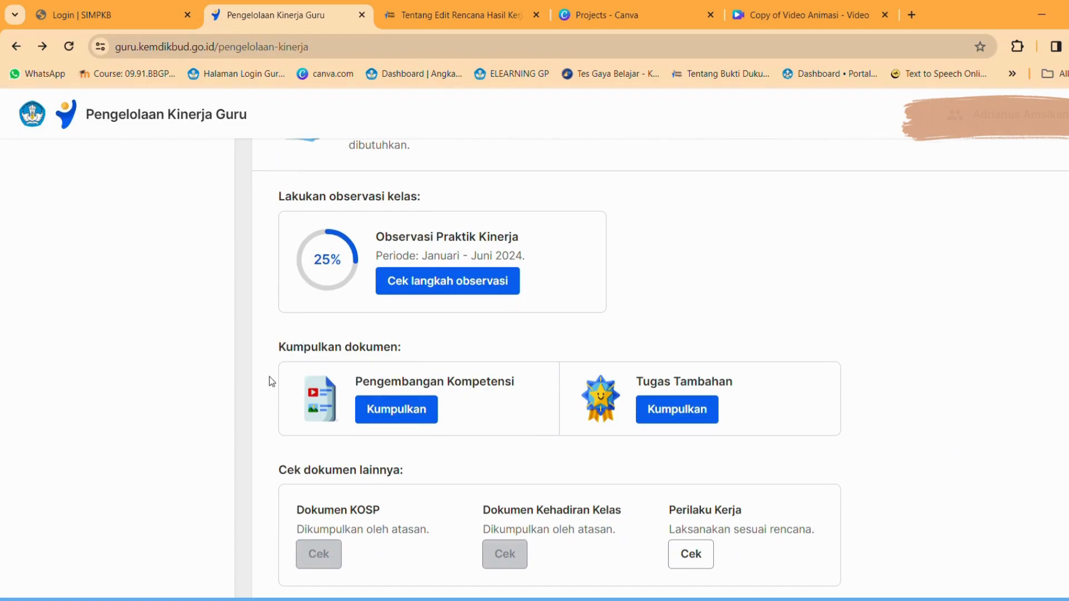
left_click(419, 410)
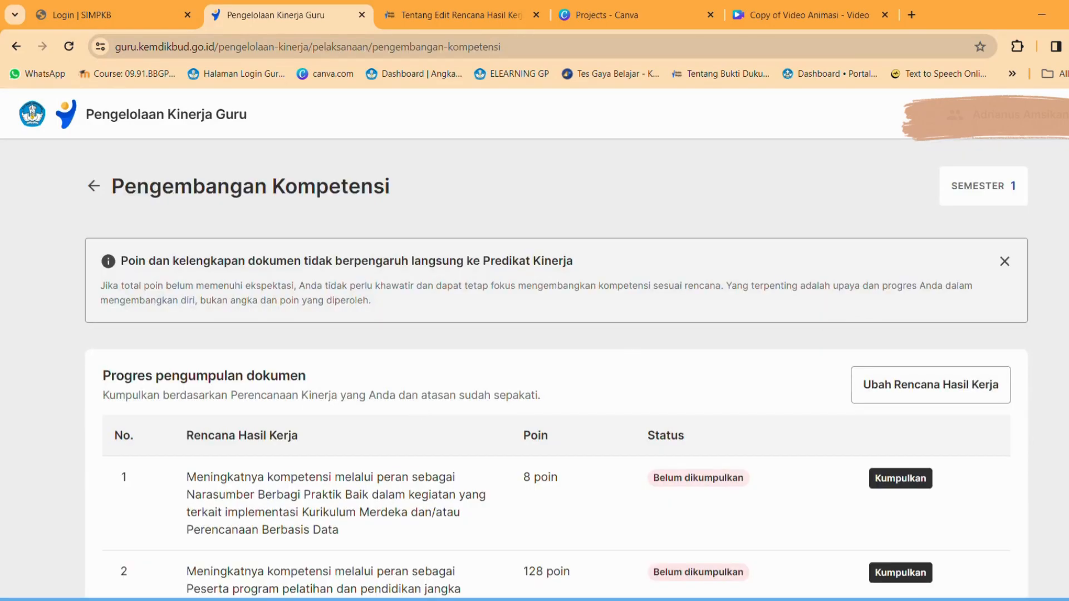
scroll(556, 368, "down", 3)
scroll(556, 367, "down", 1)
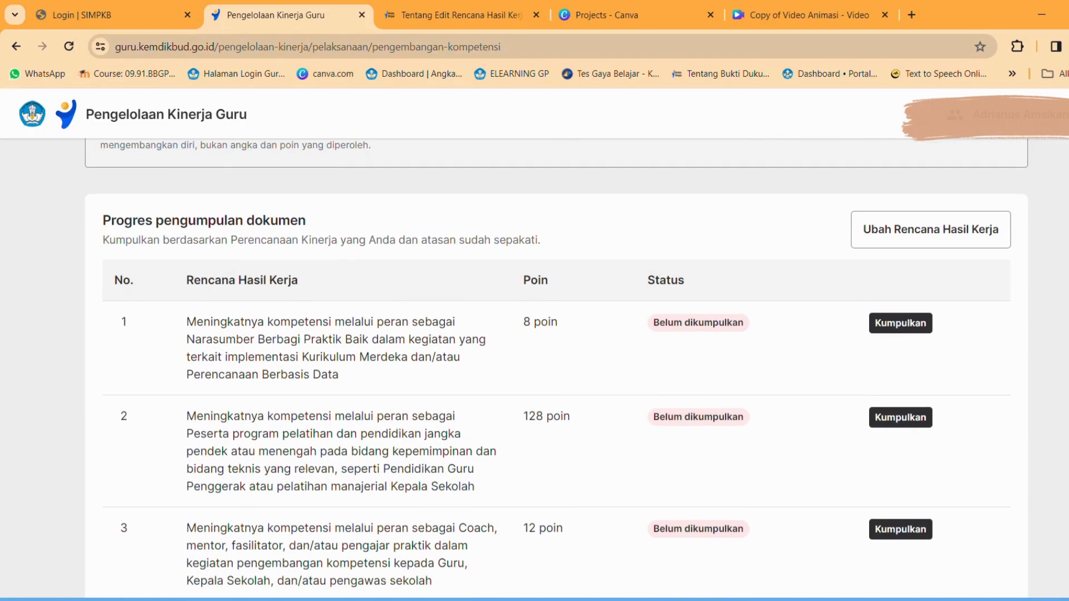
scroll(557, 368, "down", 1)
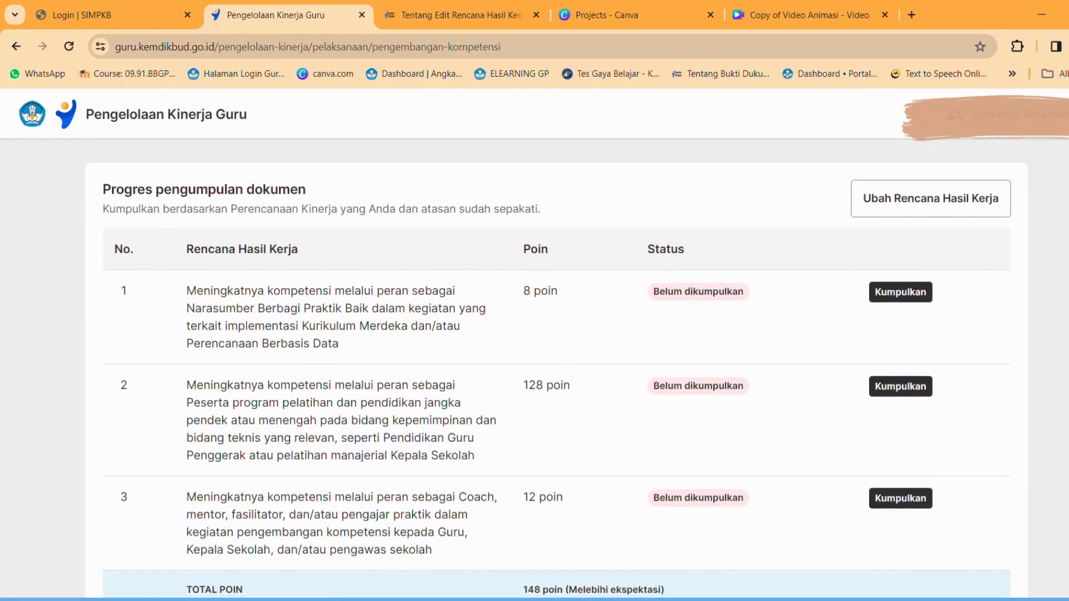
scroll(557, 368, "down", 1)
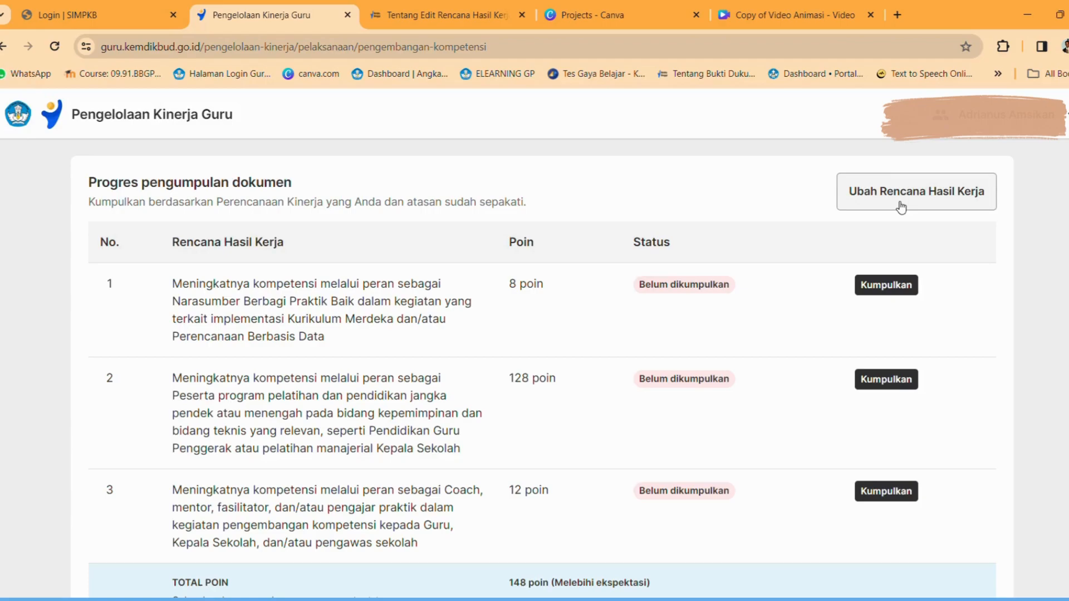
Open the Pengembangan Kompetensi Rencana Hasil Kerja for editing, declaring that the change has been discussed with the supervisor
left_click(901, 205)
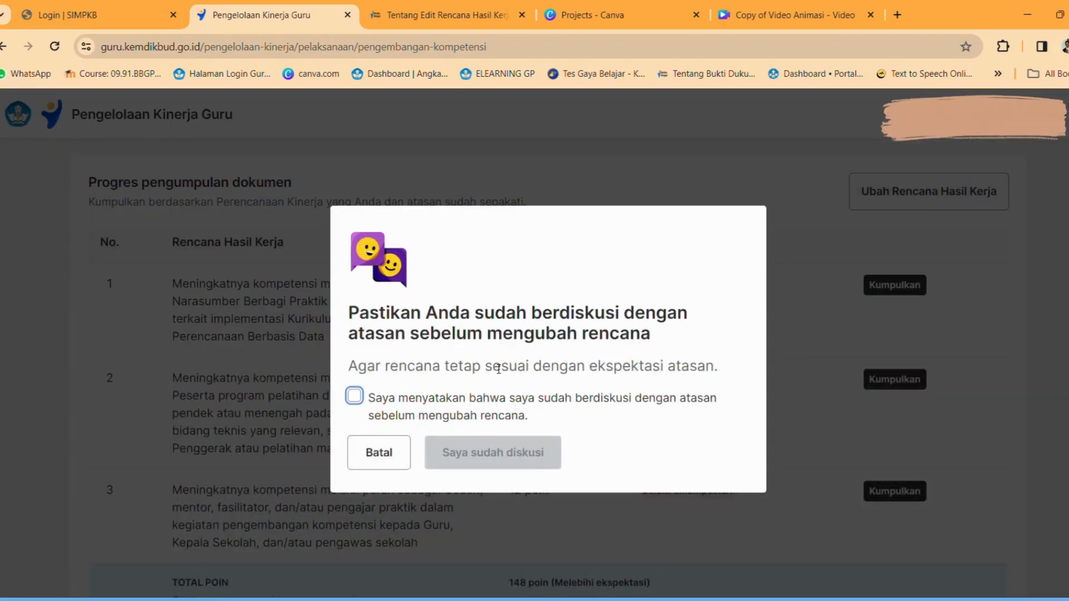
left_click(416, 401)
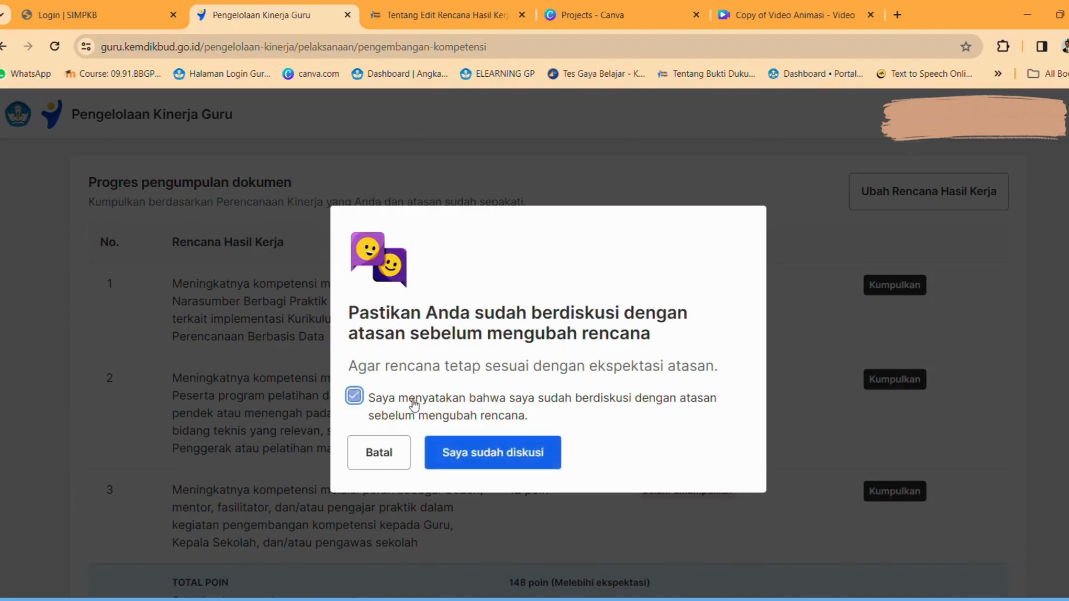
left_click(522, 449)
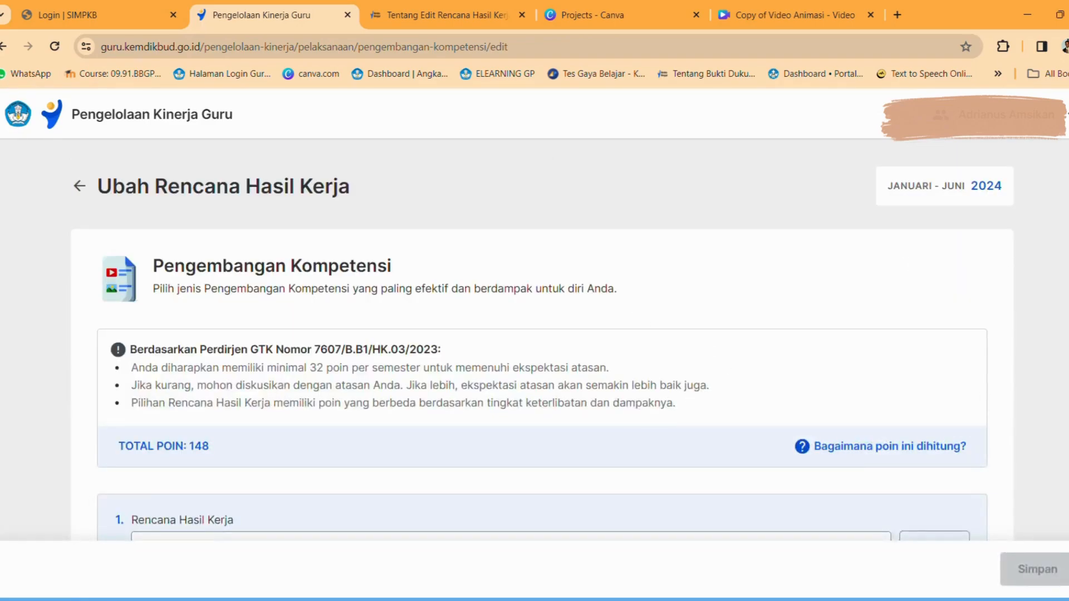
Examine the Pengembangan Kompetensi Rencana Hasil Kerja entries with their supporting evidence, target quantities and points
scroll(543, 340, "down", 5)
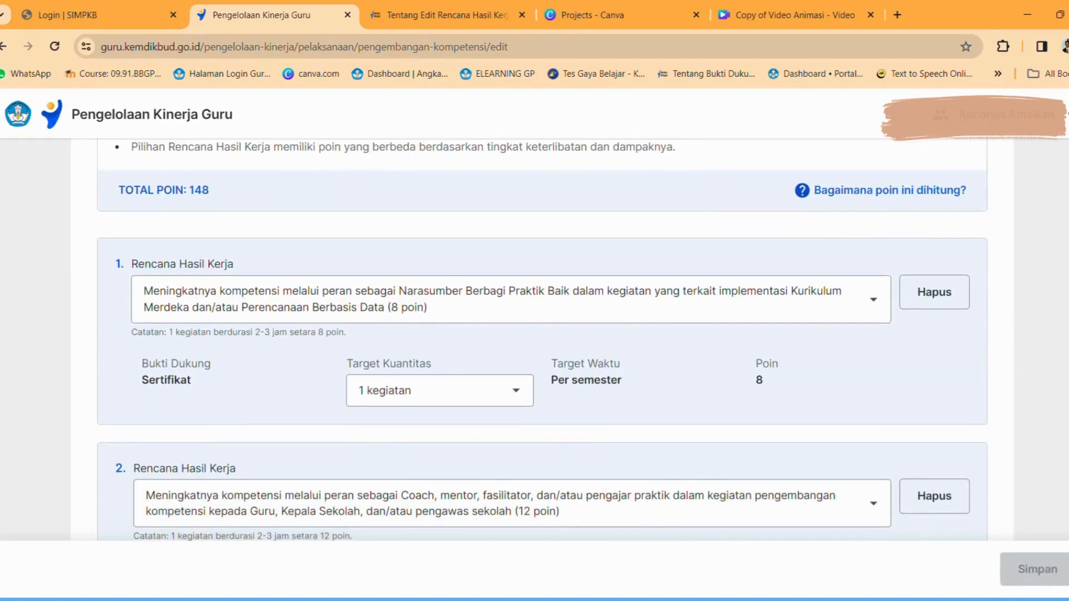
scroll(543, 340, "down", 4)
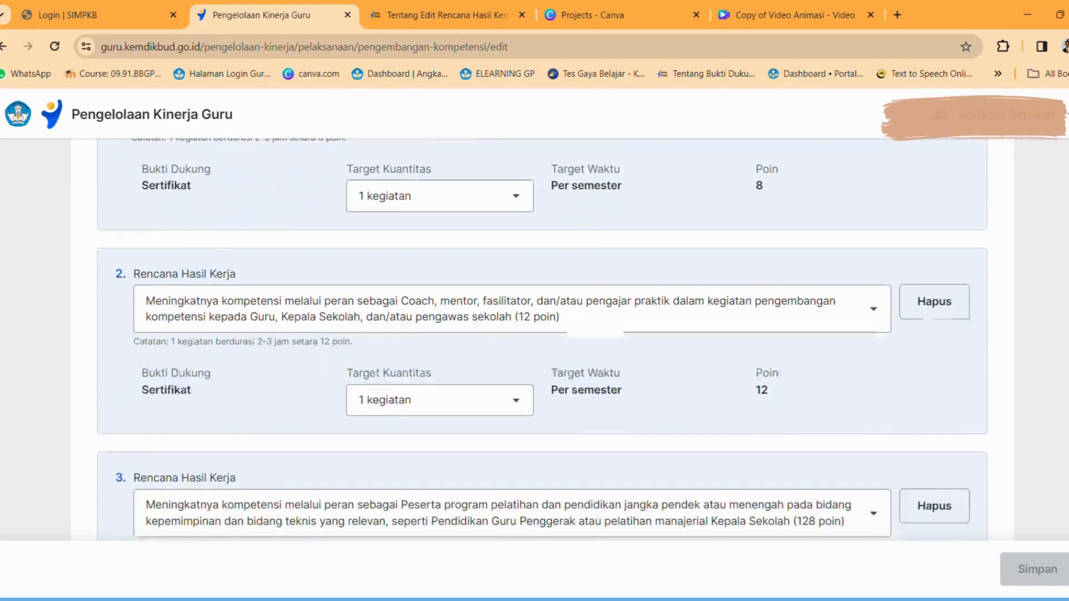
scroll(543, 340, "down", 2)
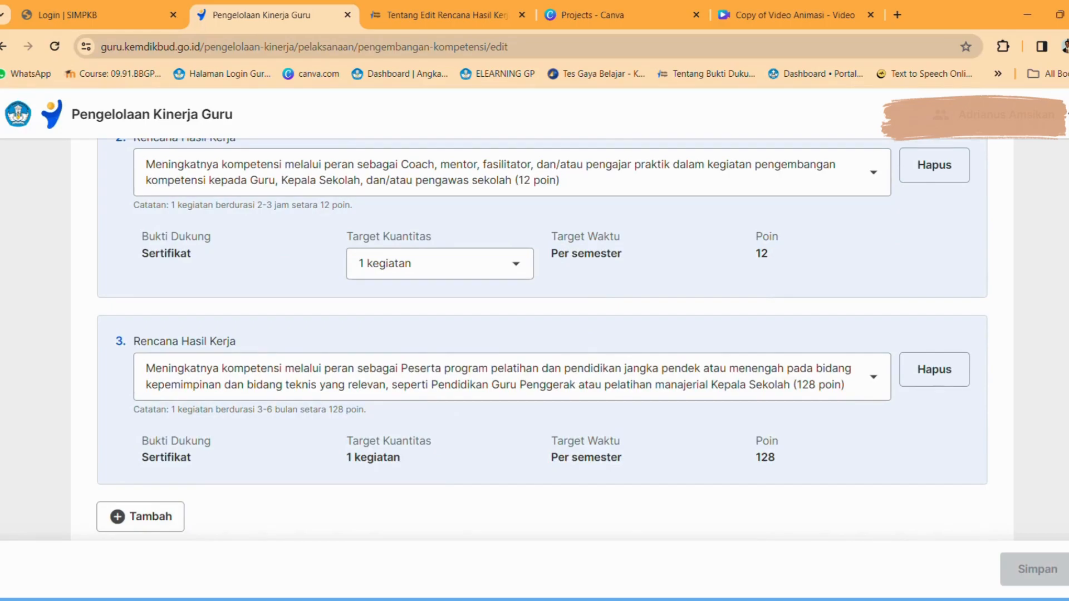
scroll(543, 338, "up", 5)
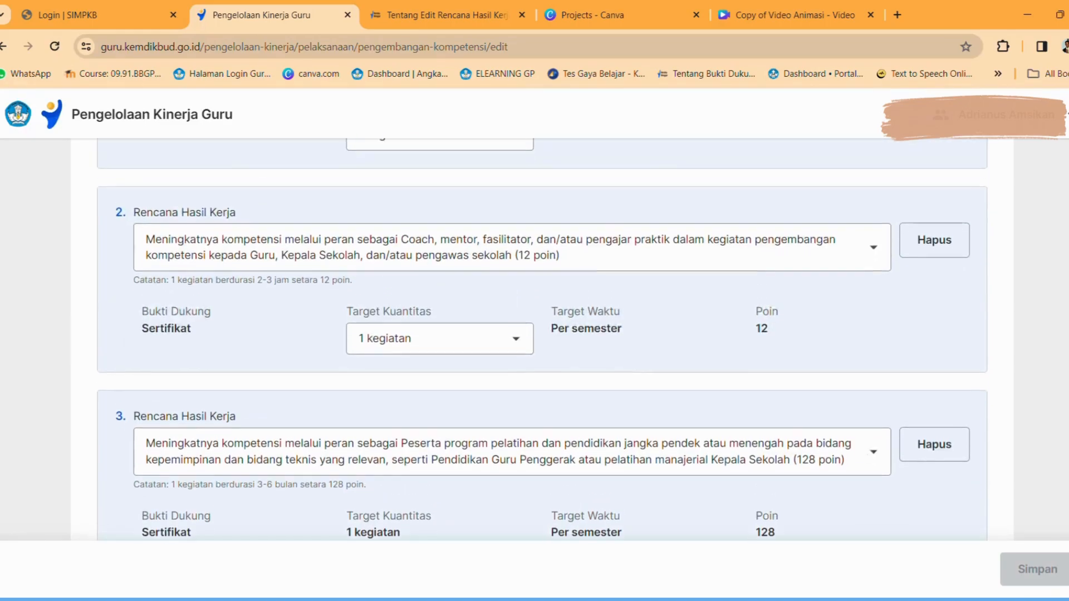
scroll(543, 338, "up", 1)
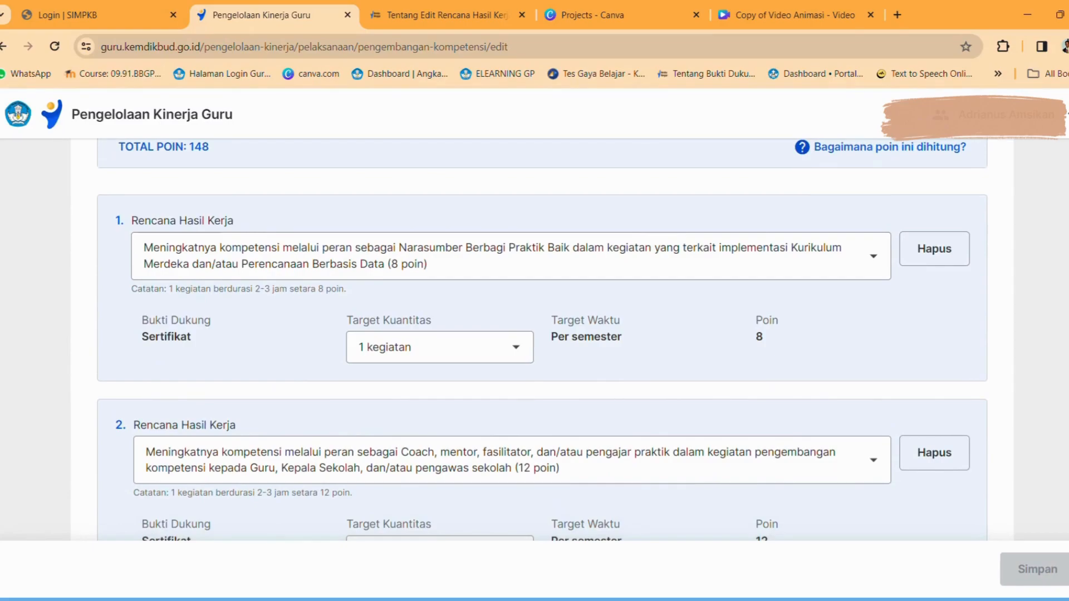
scroll(543, 338, "up", 2)
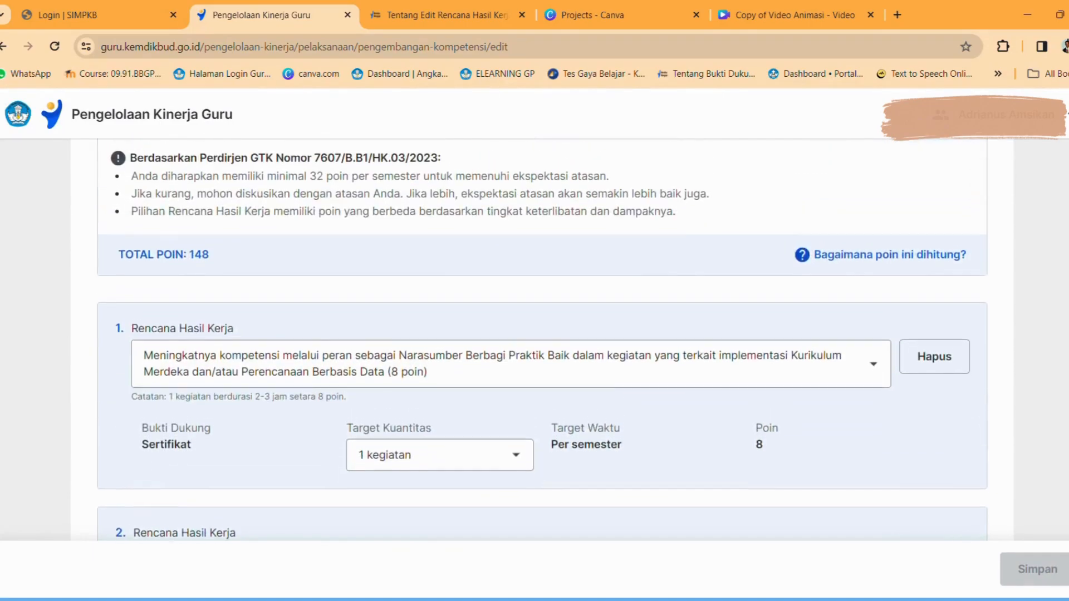
scroll(543, 338, "down", 2)
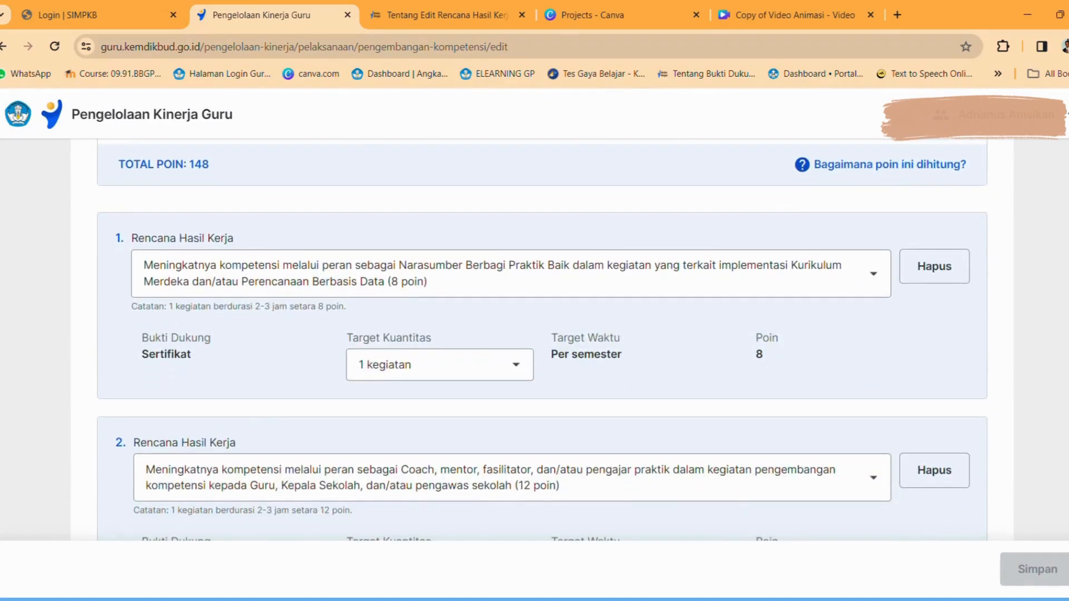
Check the alternatives offered for the first Rencana Hasil Kerja without changing it, and review the rest of the form
left_click(878, 282)
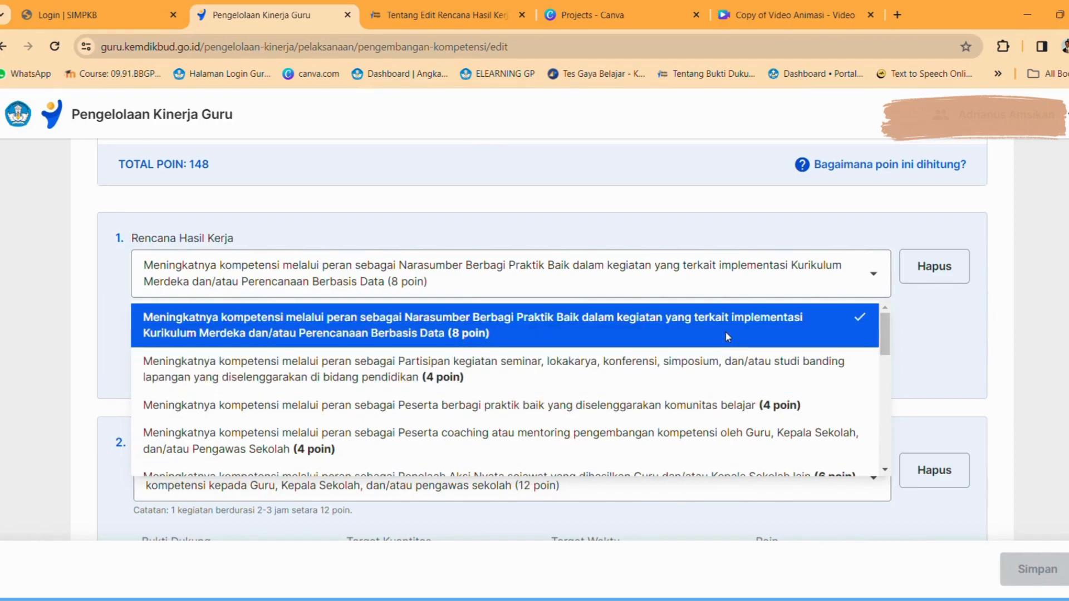
left_click(948, 349)
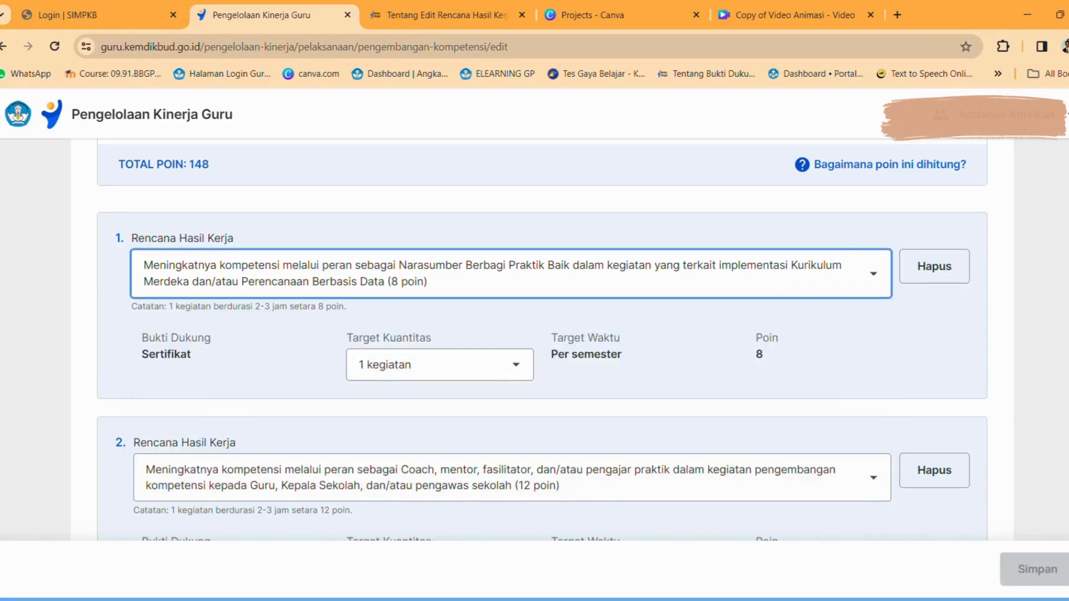
scroll(543, 342, "down", 5)
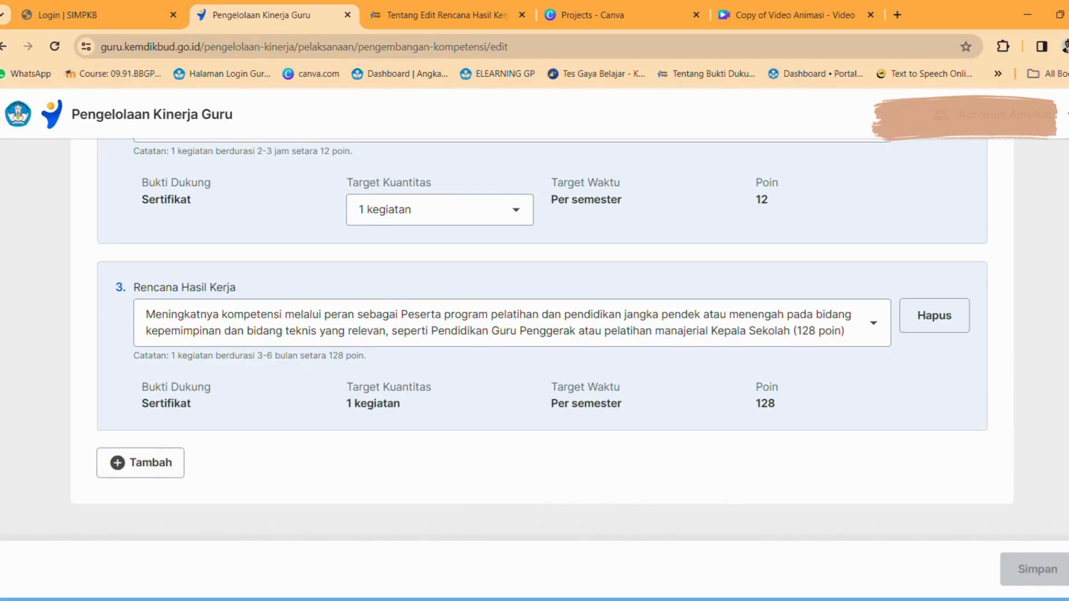
scroll(543, 340, "up", 10)
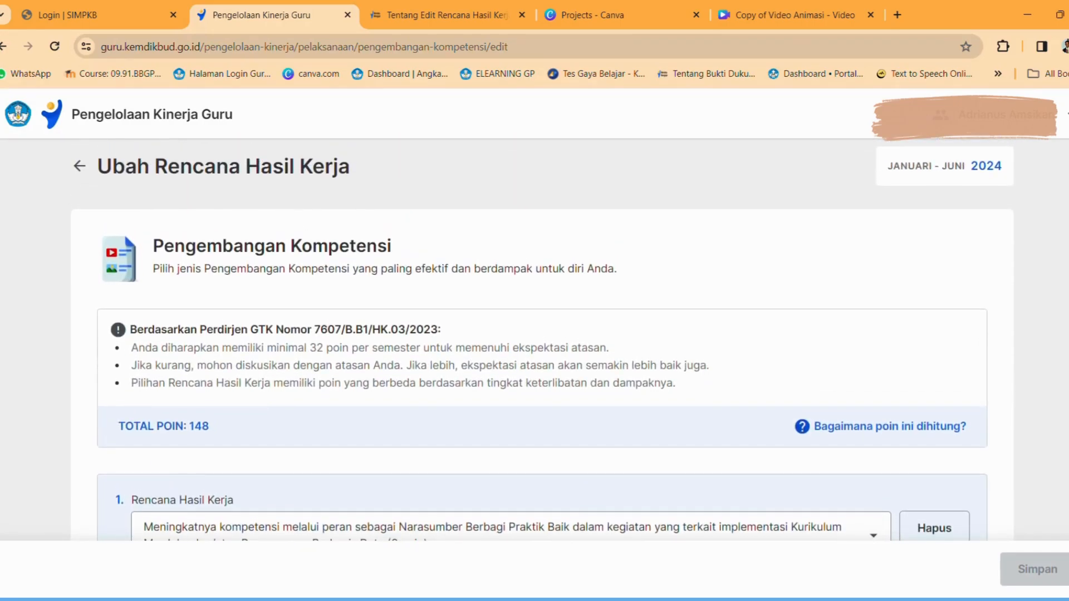
scroll(543, 339, "down", 10)
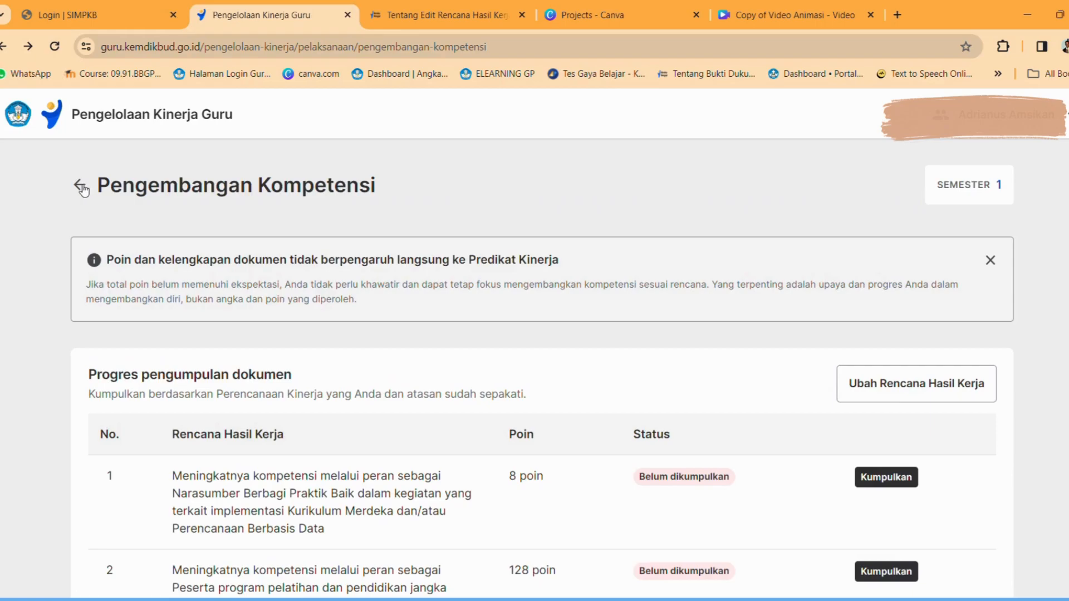
Open the Tugas Tambahan Rencana Hasil Kerja for editing from Pelaksanaan Kinerja, declaring that the change has been discussed with the supervisor
left_click(81, 186)
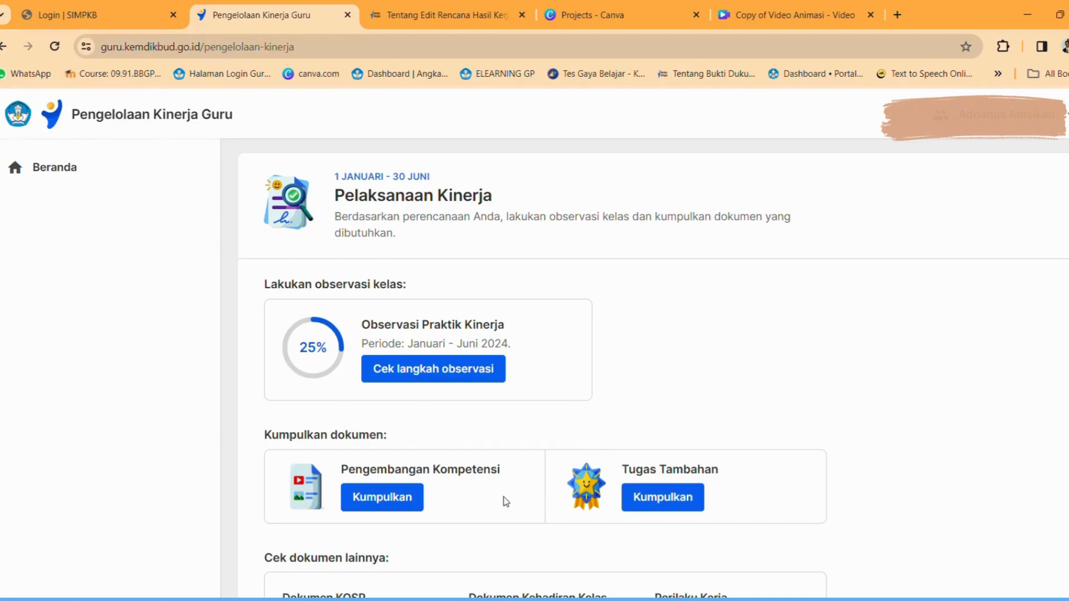
left_click(690, 501)
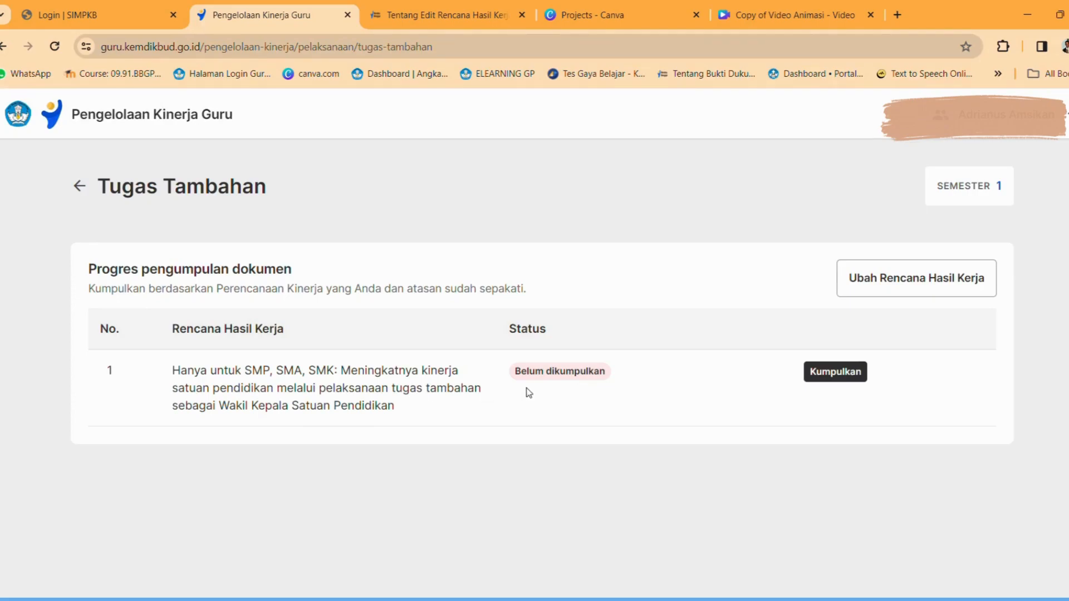
left_click(927, 290)
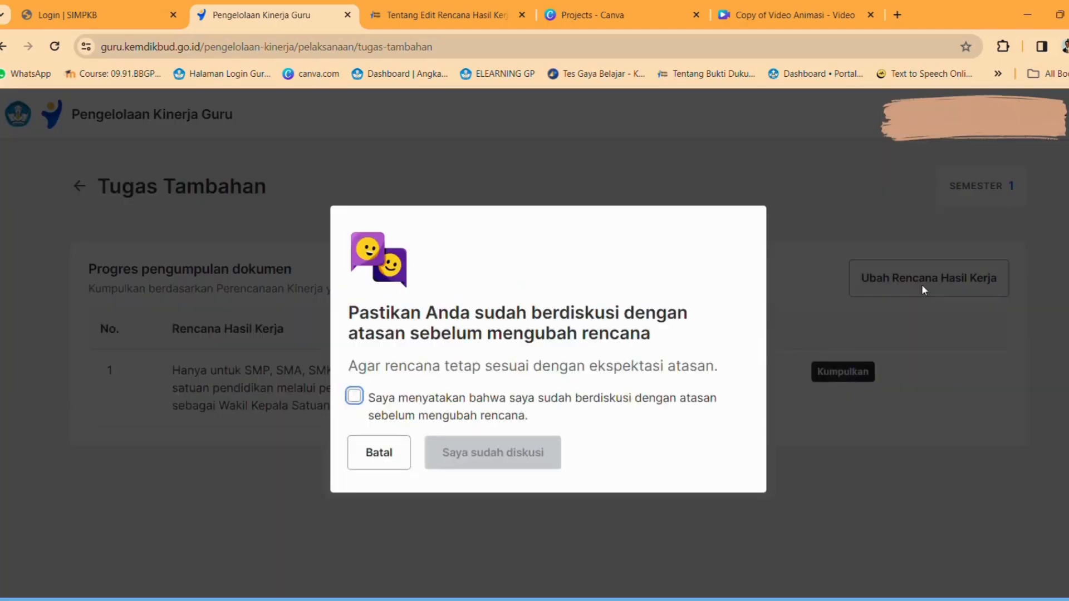
left_click(431, 402)
left_click(491, 462)
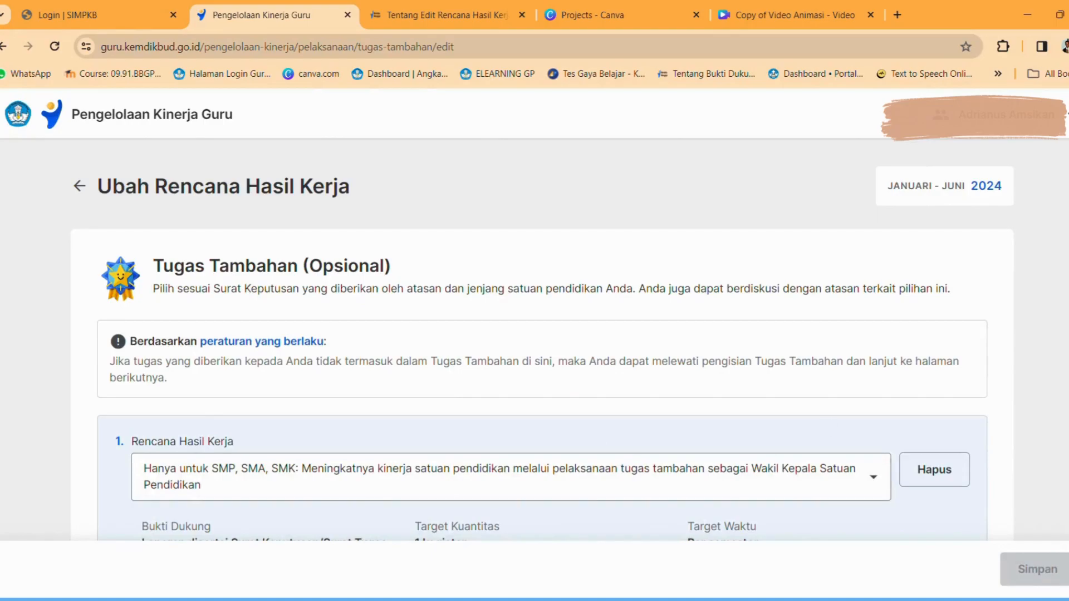
Look through the Tugas Tambahan options for the first Rencana Hasil Kerja, keeping the Wakil Kepala Satuan Pendidikan choice
scroll(542, 340, "down", 3)
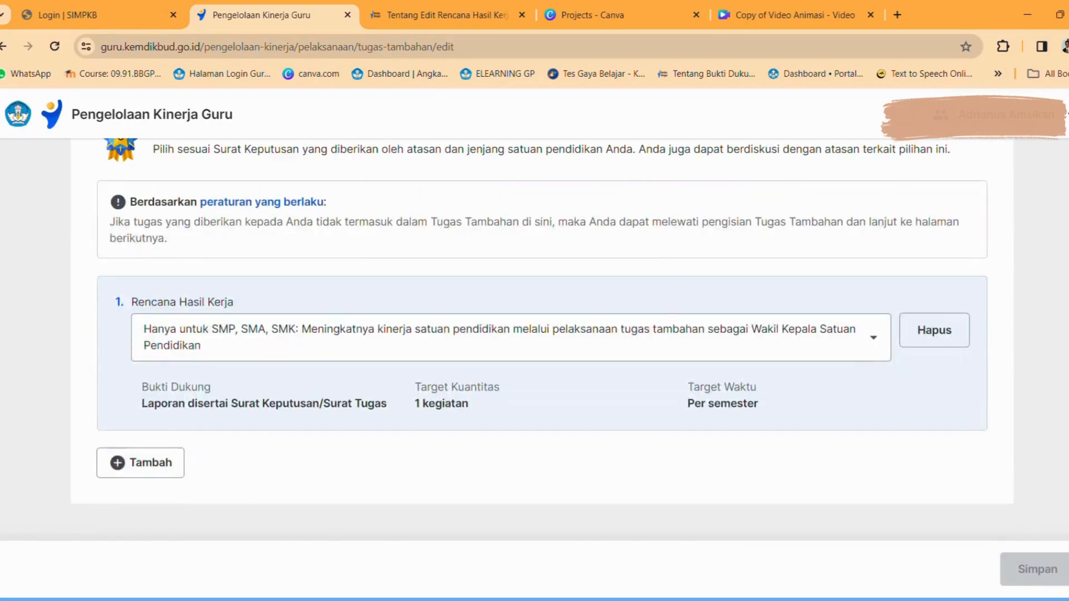
left_click(796, 360)
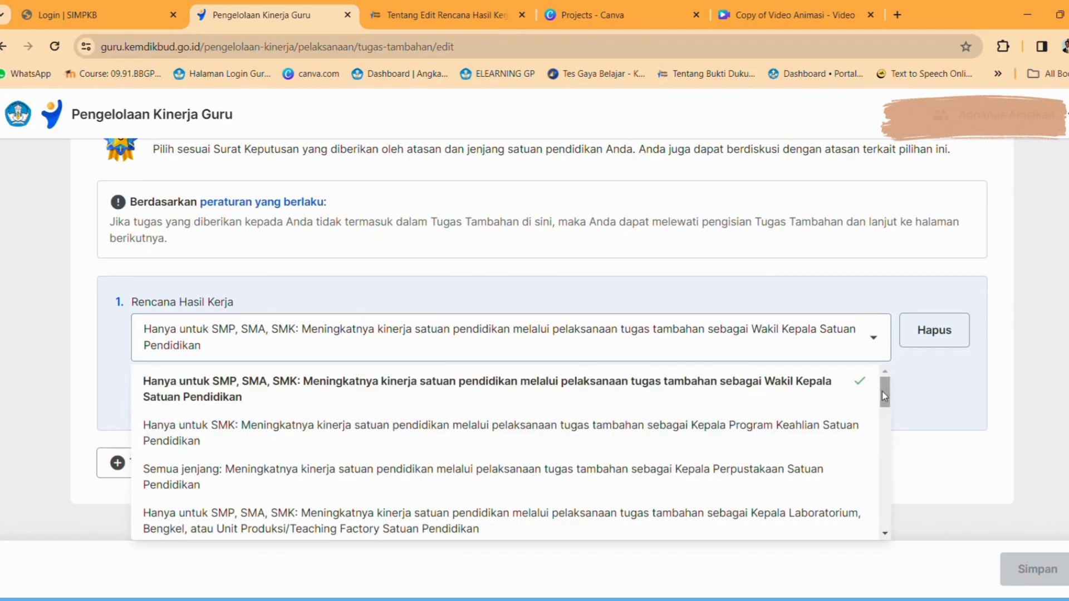
mouse_move(882, 408)
left_mouse_down()
mouse_move(878, 493)
mouse_move(878, 397)
left_mouse_up()
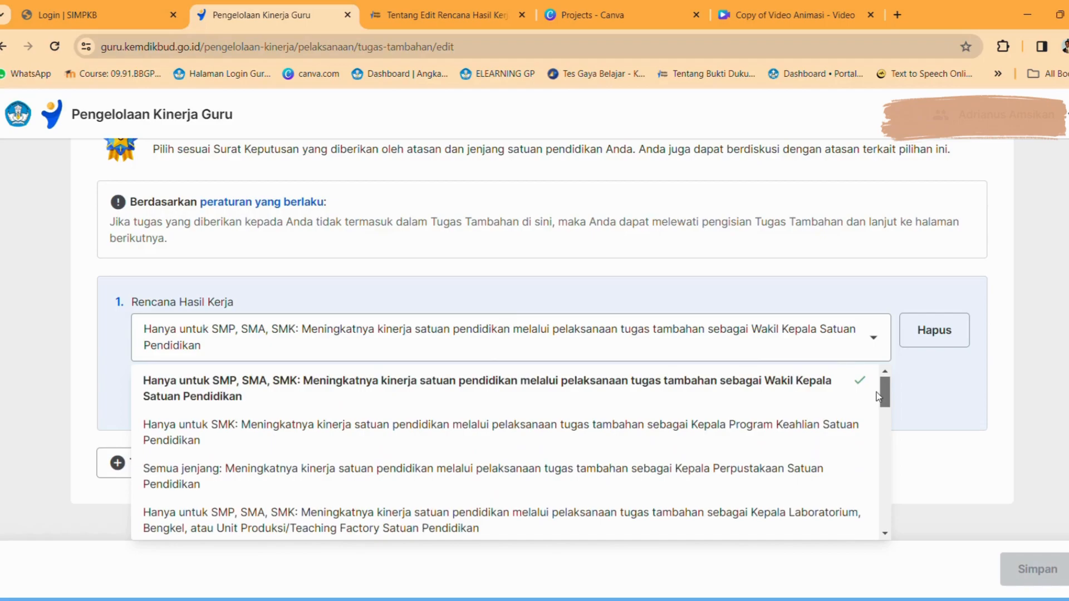
left_click(792, 392)
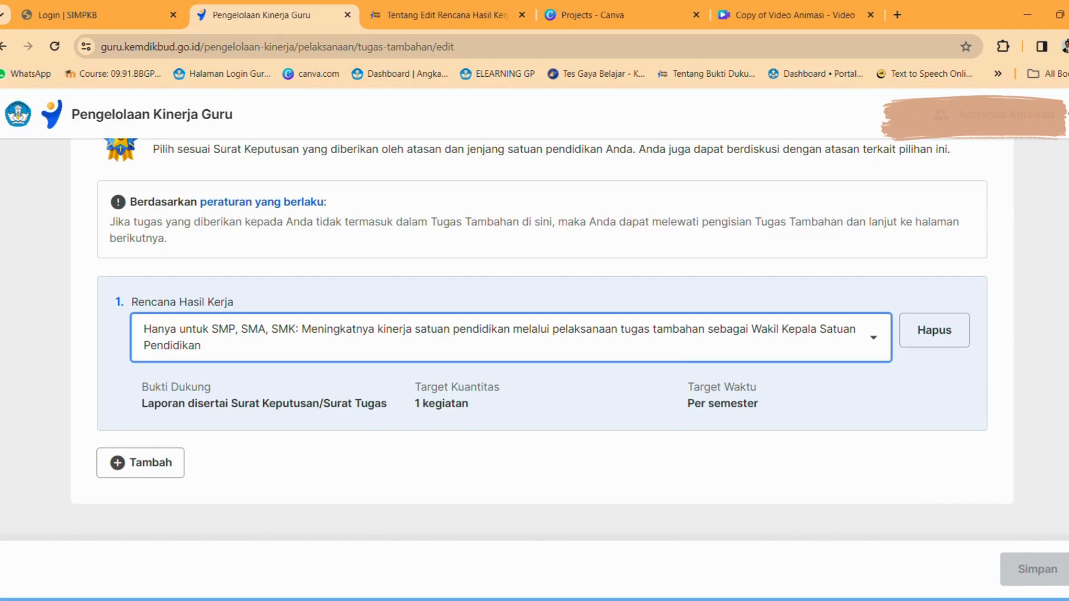
scroll(542, 339, "up", 3)
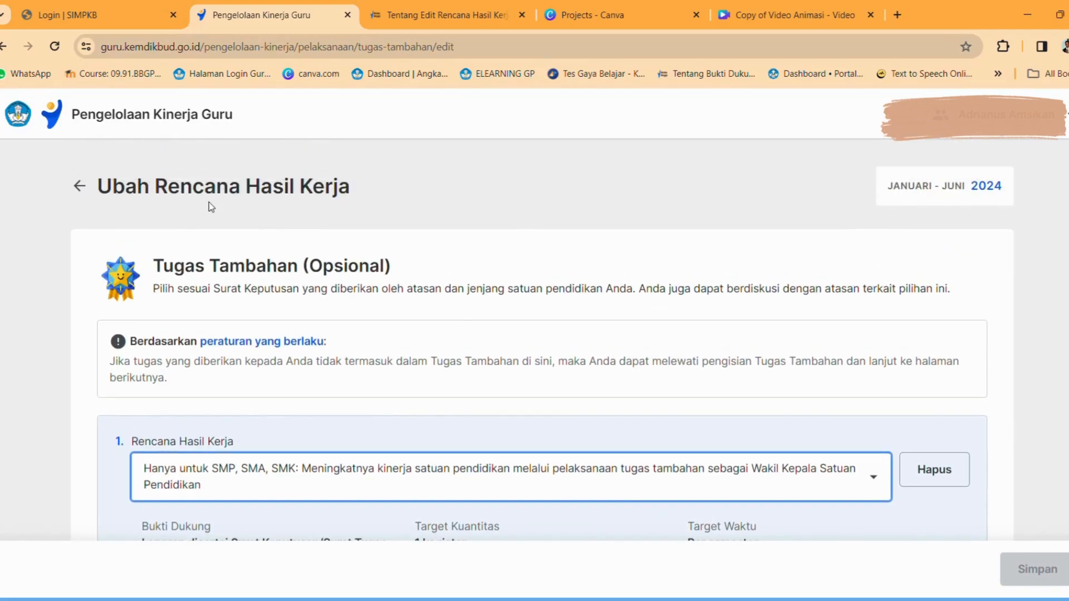